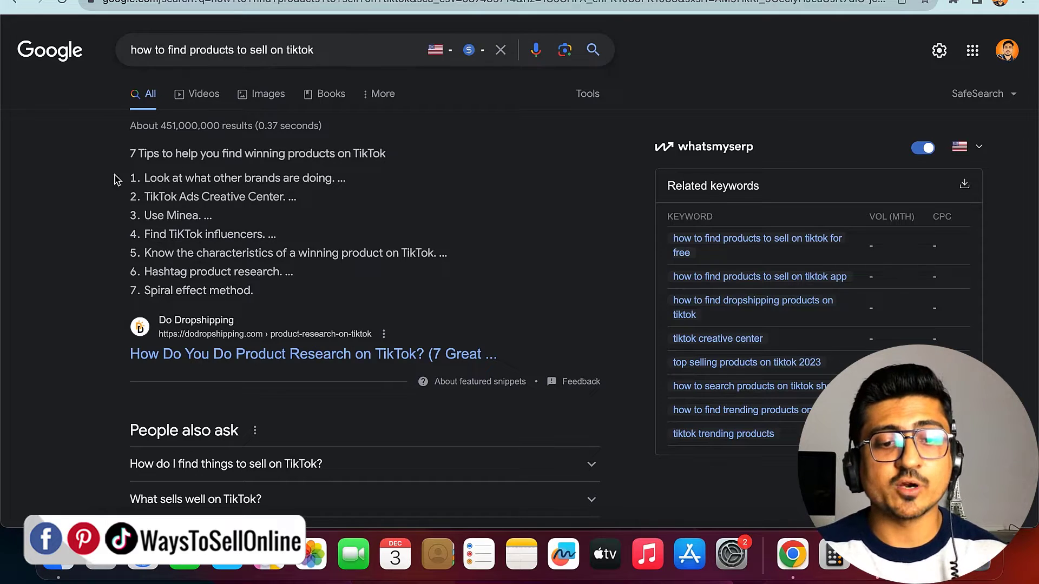
# Scroll the Google results to the waystosellonline.com article and reset the page zoom
pyautogui.scroll(-5, 115, 213)
pyautogui.scroll(-15, 114, 212)
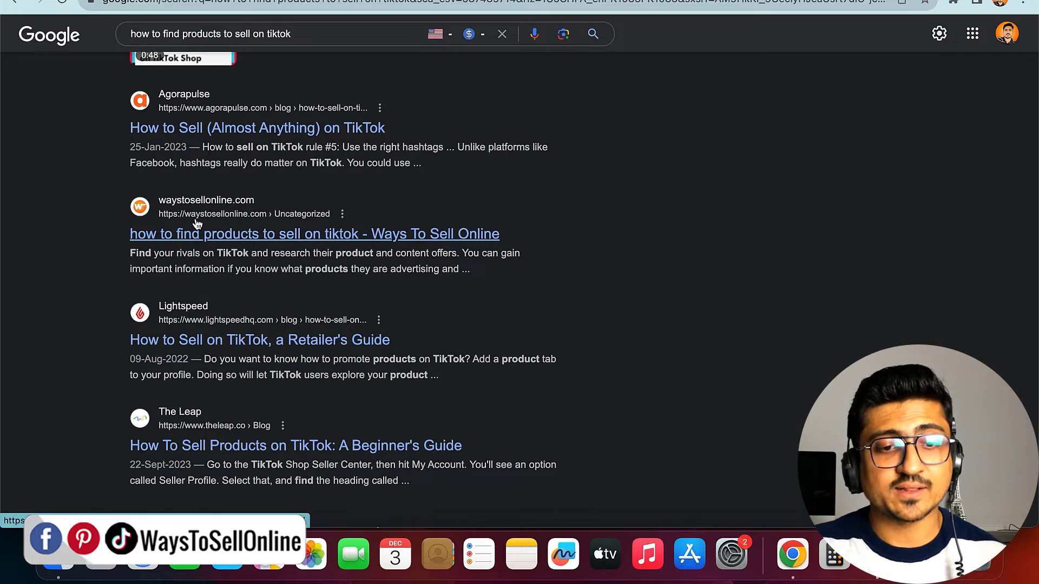
pyautogui.scroll(5, 196, 233)
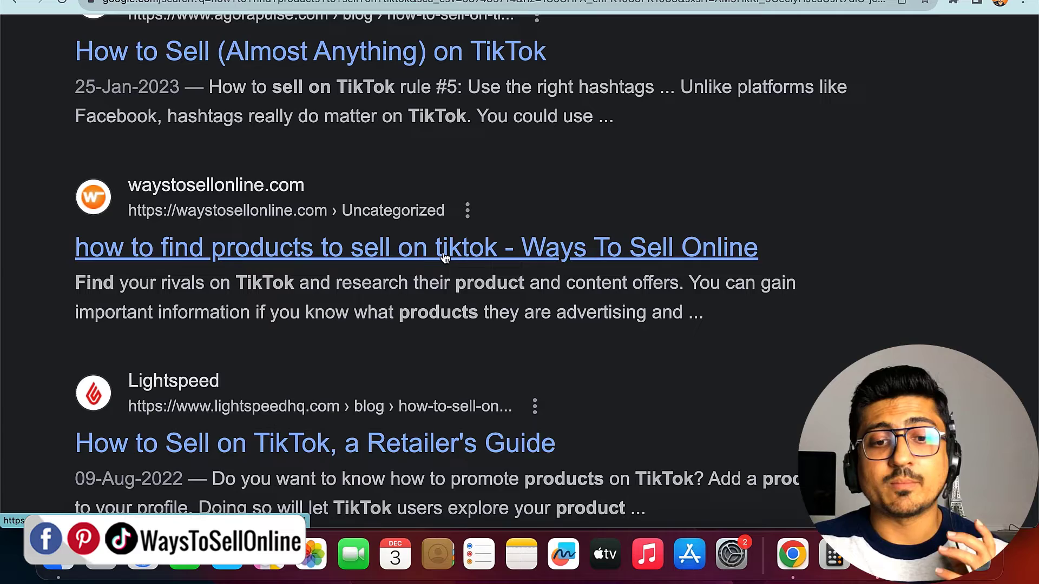
pyautogui.press('super+minus')
pyautogui.press('super+minus')
pyautogui.press('super+minus')
pyautogui.press('super+minus')
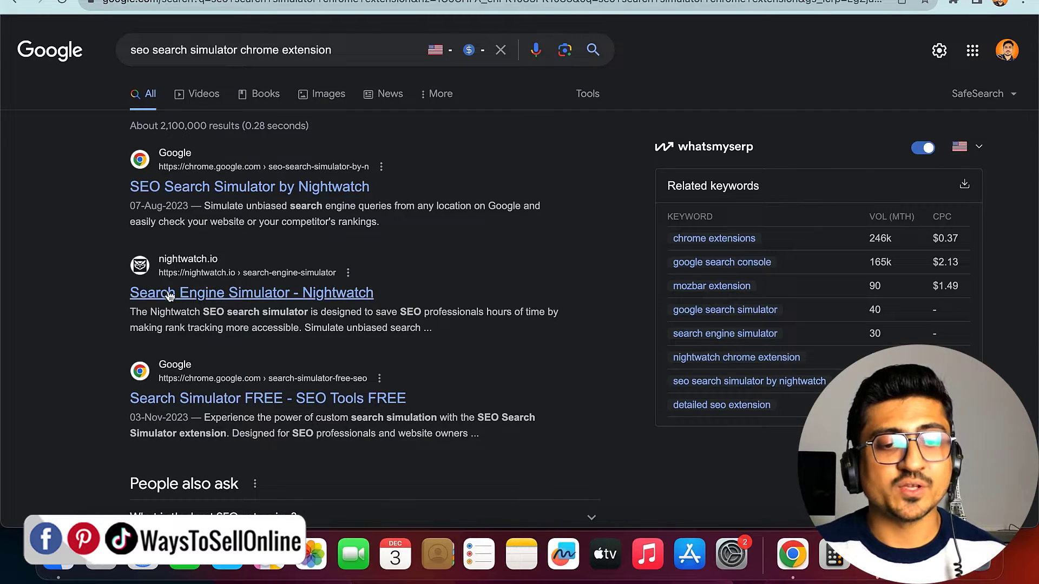
# Open the 'Search Engine Simulator - Nightwatch' result, then start a new browser tab
pyautogui.scroll(5, 215, 285)
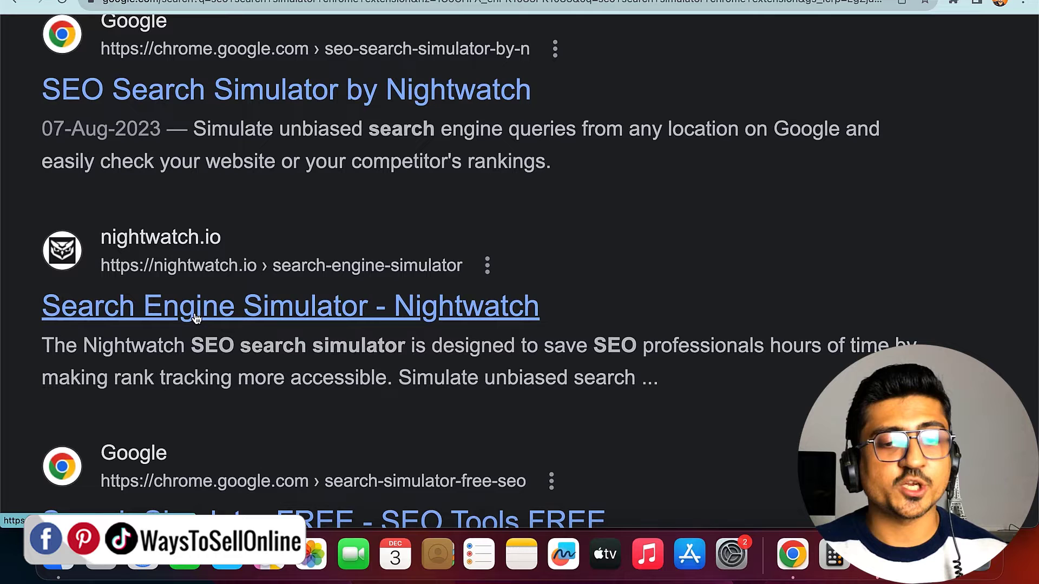
pyautogui.click(464, 314)
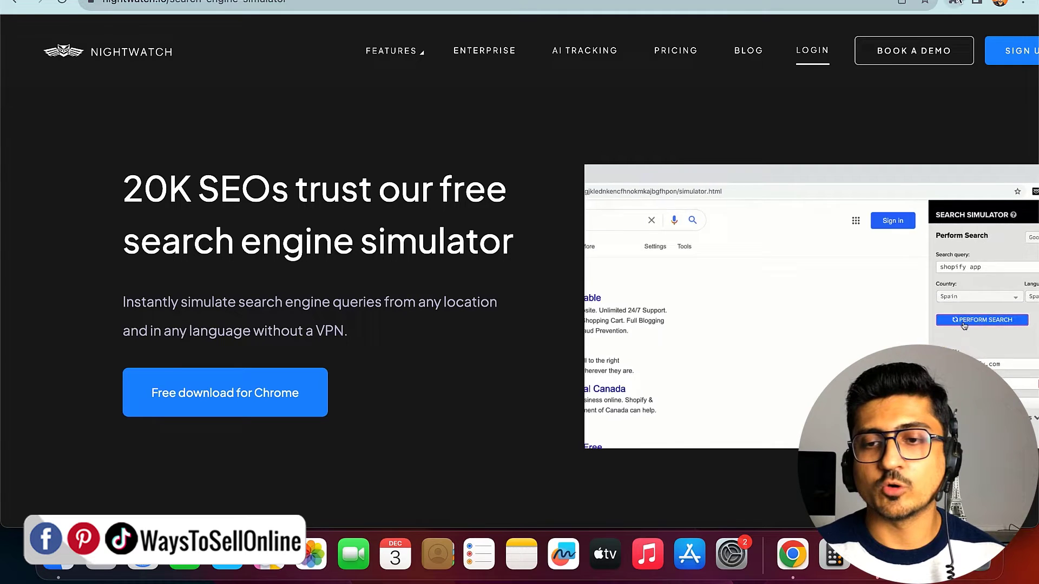
pyautogui.click(953, 3)
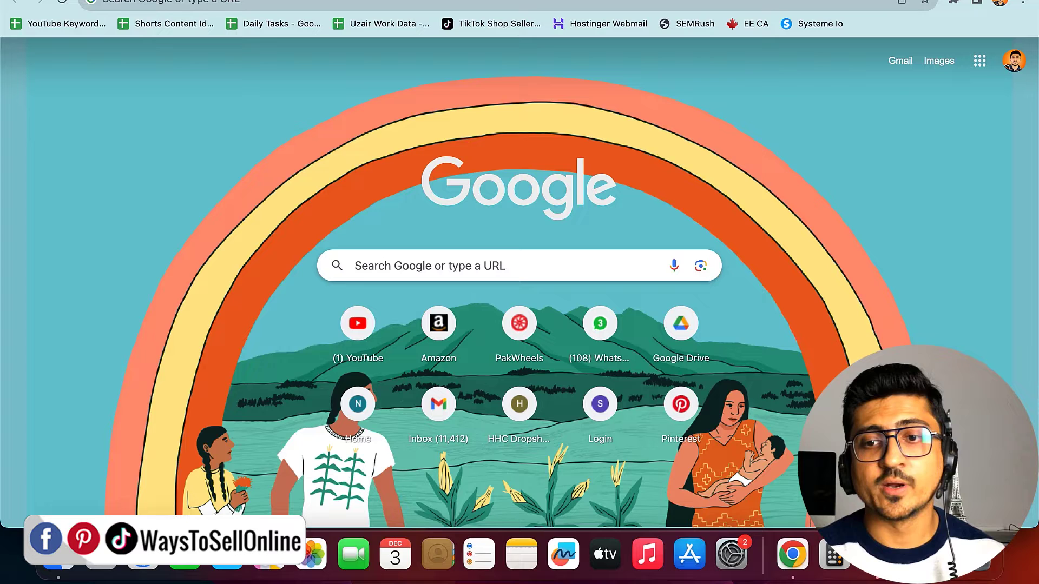
# Launch SEO Search Simulator by Nightwatch from the Extensions menu
pyautogui.click(953, 3)
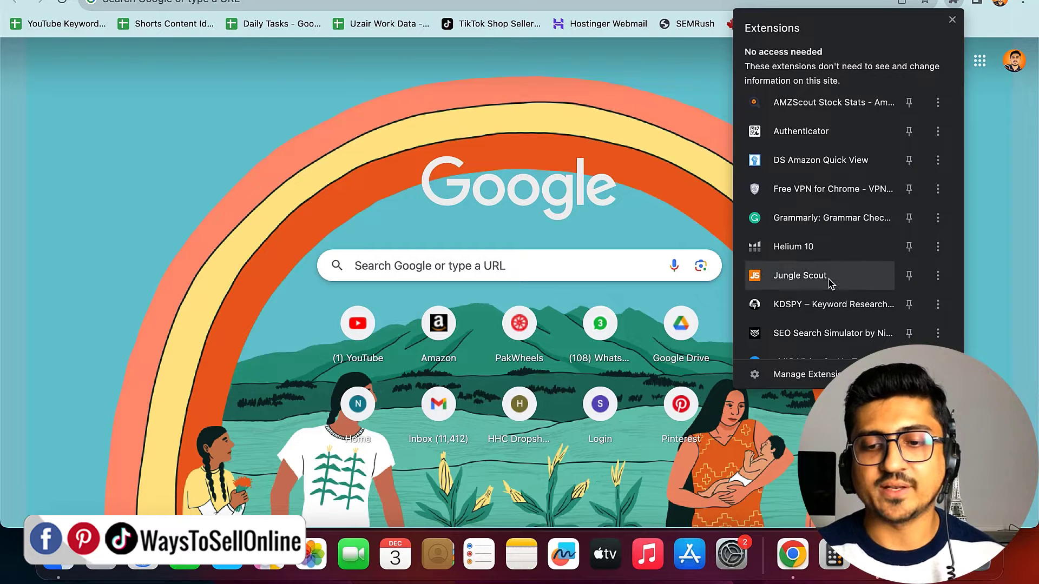
pyautogui.scroll(-2, 830, 283)
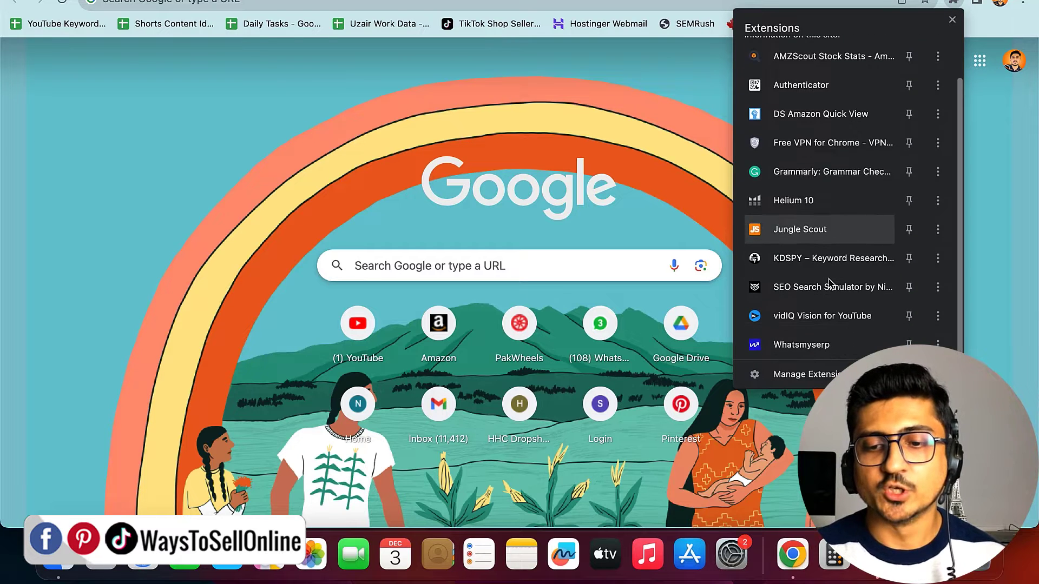
pyautogui.click(791, 290)
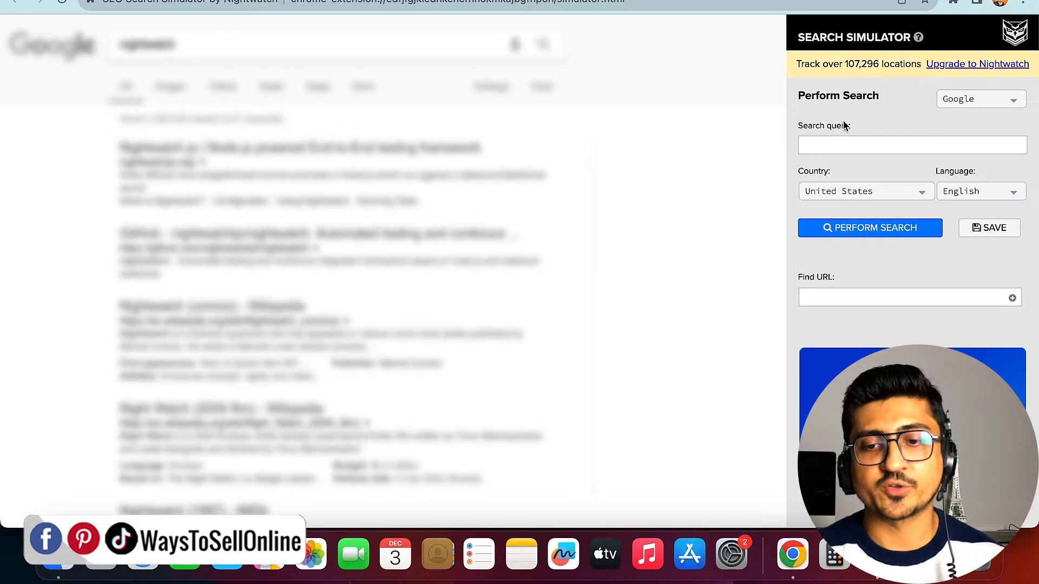
# Copy 'how to find products to sell on tiktok' from Google and paste it as the simulator's search query
pyautogui.moveTo(826, 125); pyautogui.dragTo(842, 126)
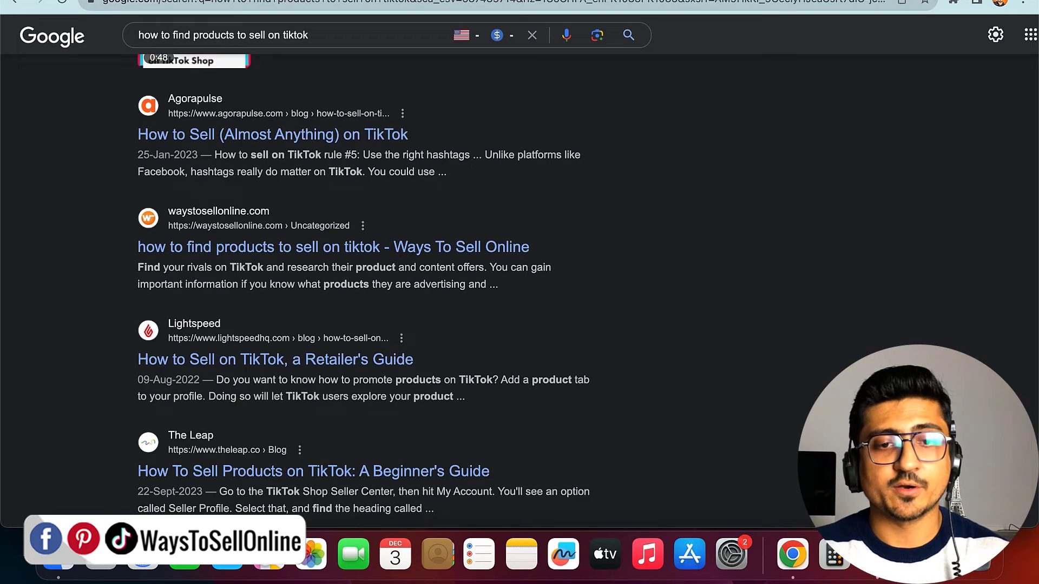
pyautogui.tripleClick(355, 34)
pyautogui.press('super+c')
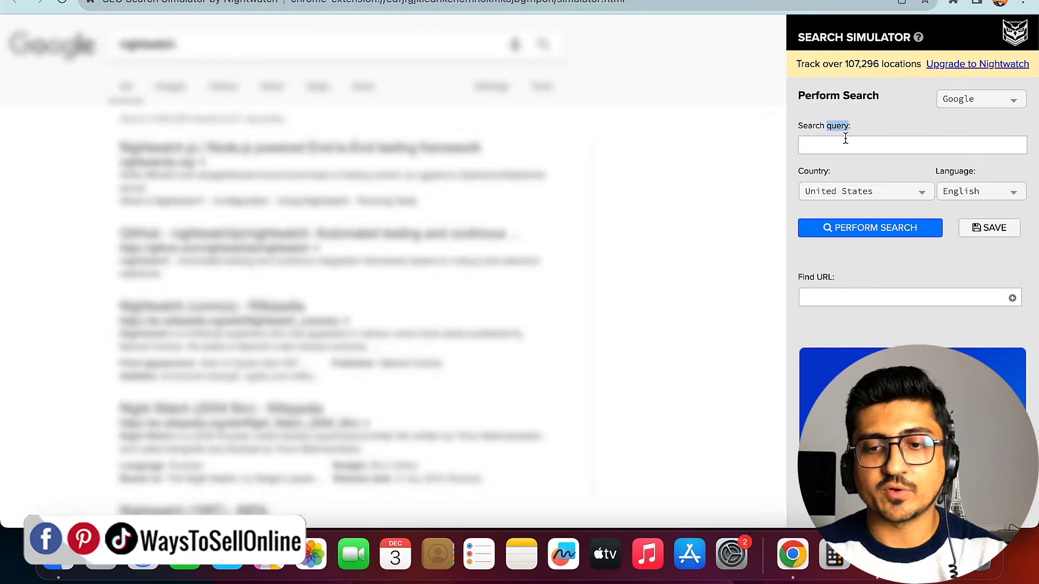
pyautogui.click(841, 142)
pyautogui.press('super+v')
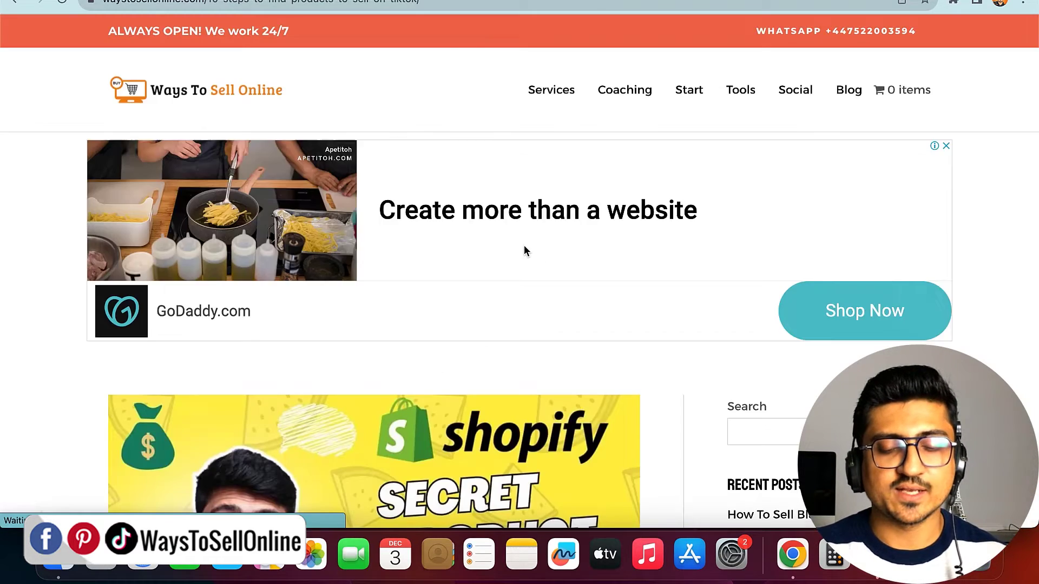
# Copy the waystosellonline.com article URL from the address bar for the Find URL field
pyautogui.scroll(-10, 524, 249)
pyautogui.scroll(-3, 524, 250)
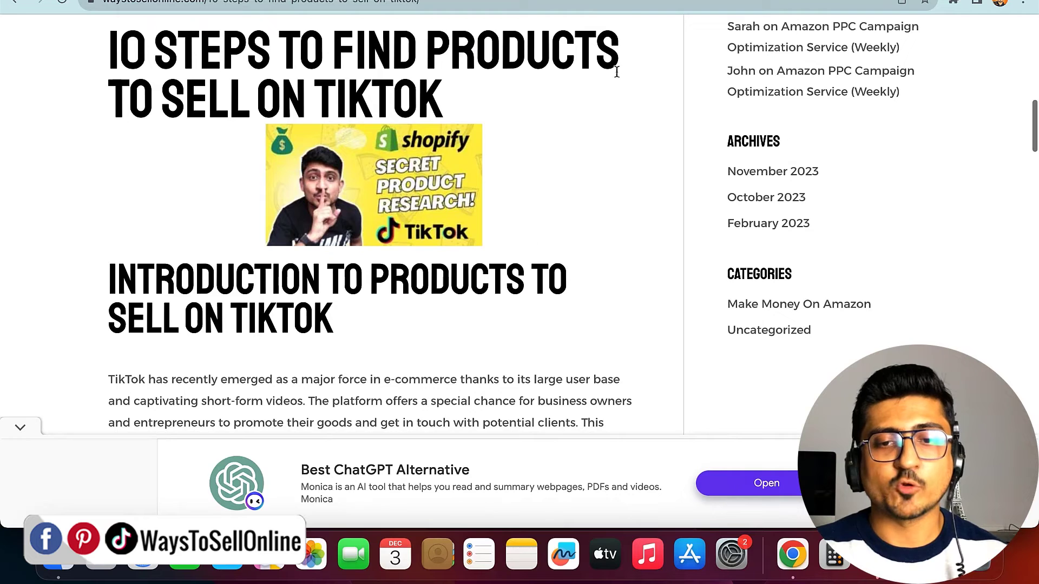
pyautogui.click(623, 2)
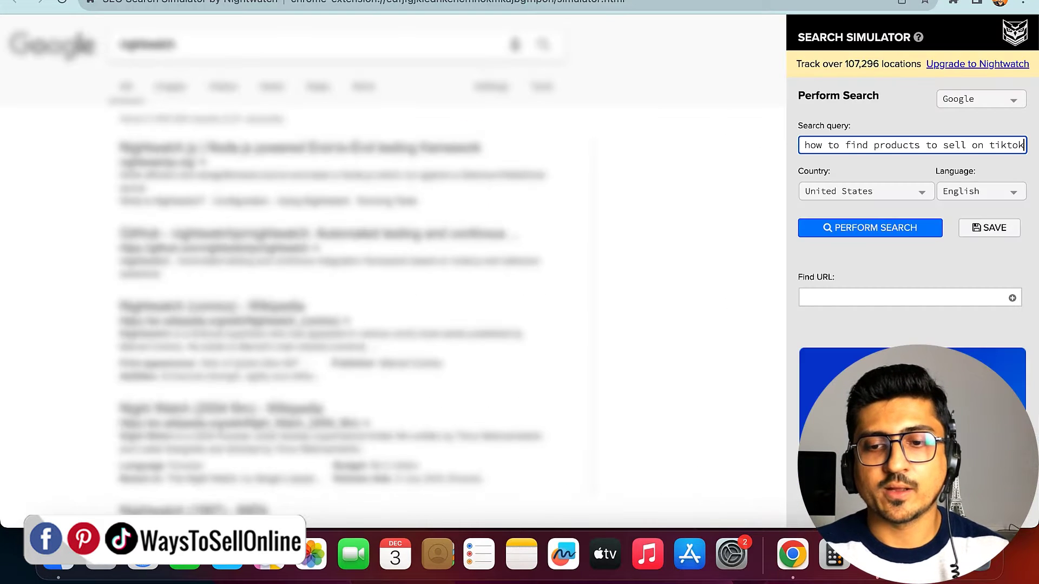
pyautogui.click(886, 302)
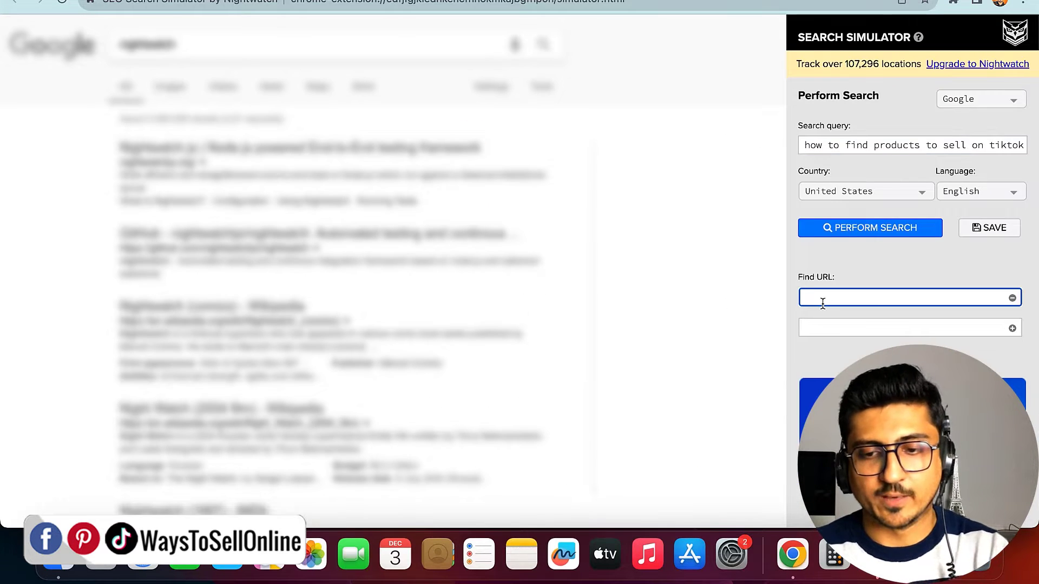
# Paste the article URL into Find URL, set Country to United States, and perform the search
pyautogui.press('super+v')
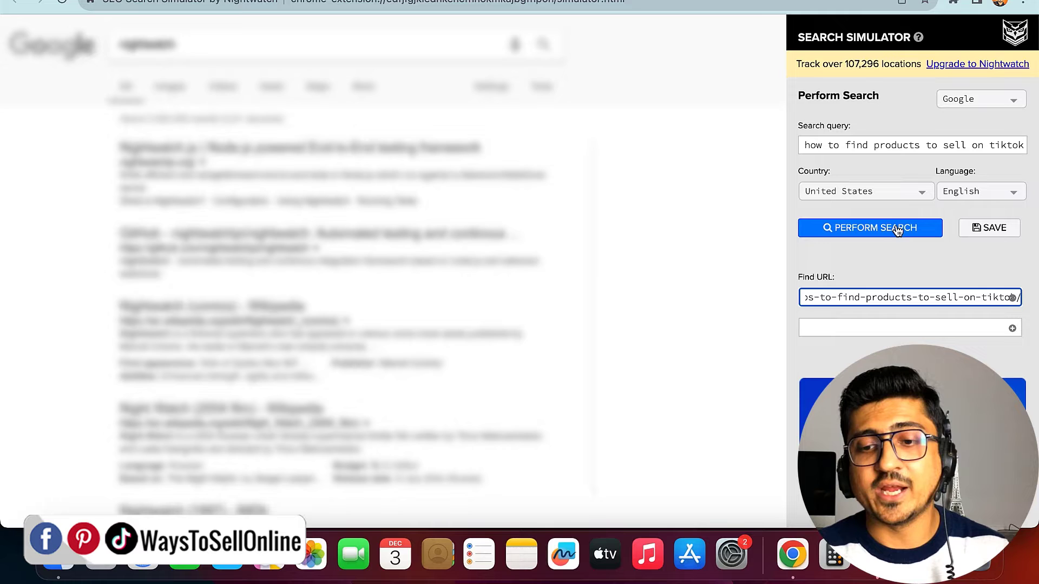
pyautogui.click(914, 198)
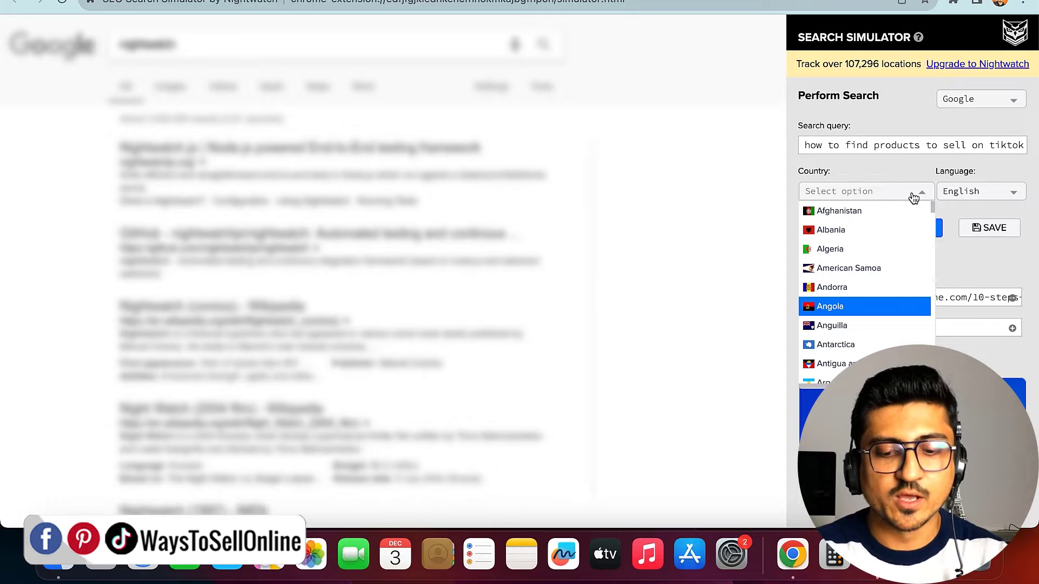
pyautogui.write('united')
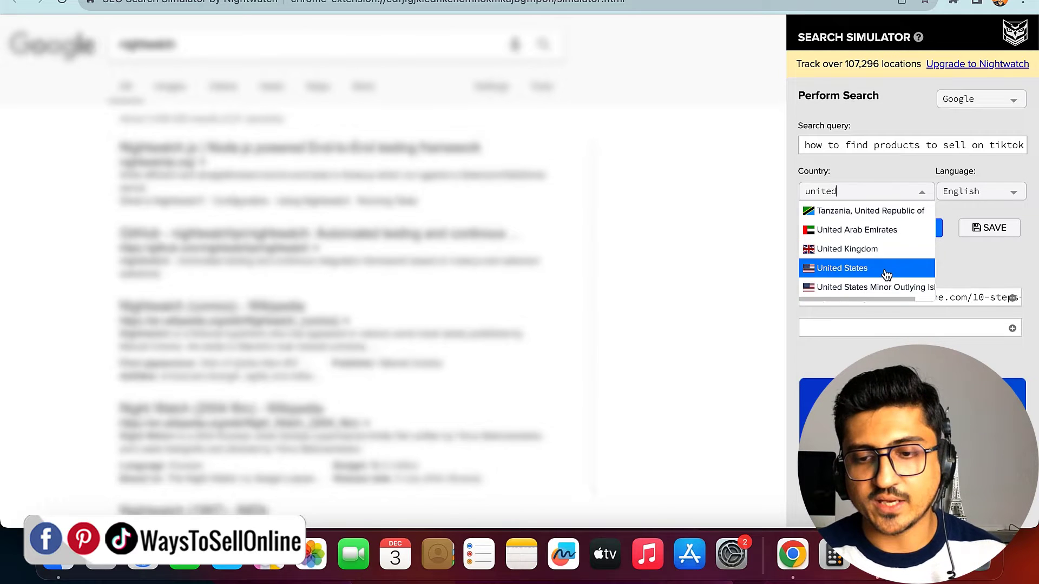
pyautogui.click(887, 271)
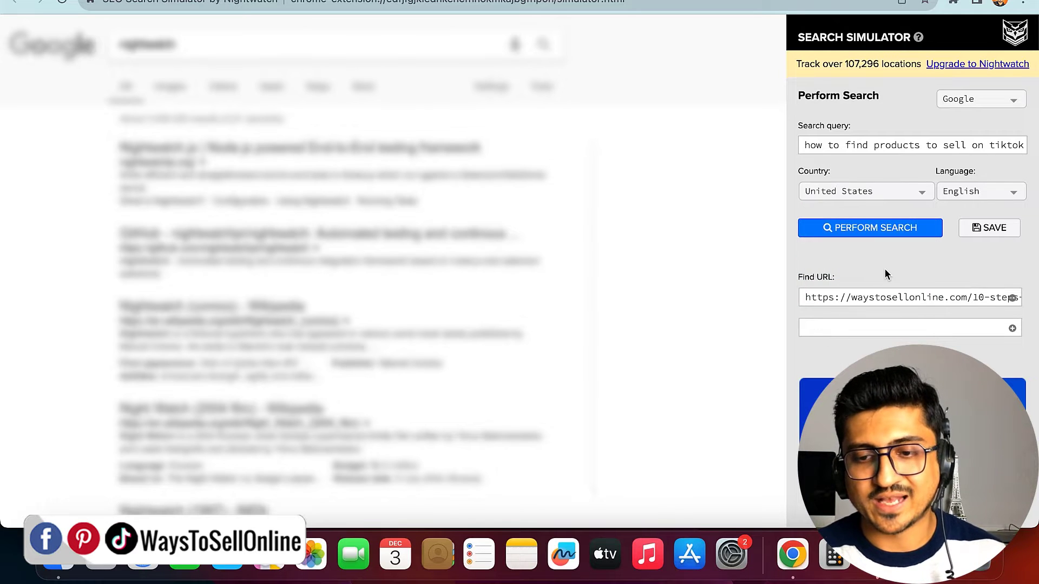
pyautogui.click(871, 230)
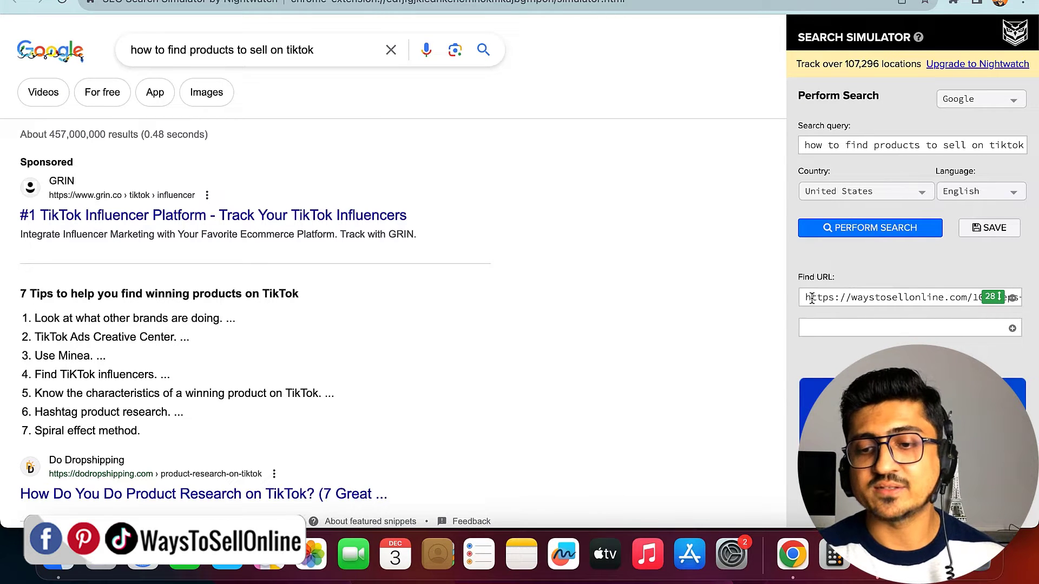
# Scroll up to the rank 28 badge and return to the Google results for the query
pyautogui.scroll(5, 1002, 300)
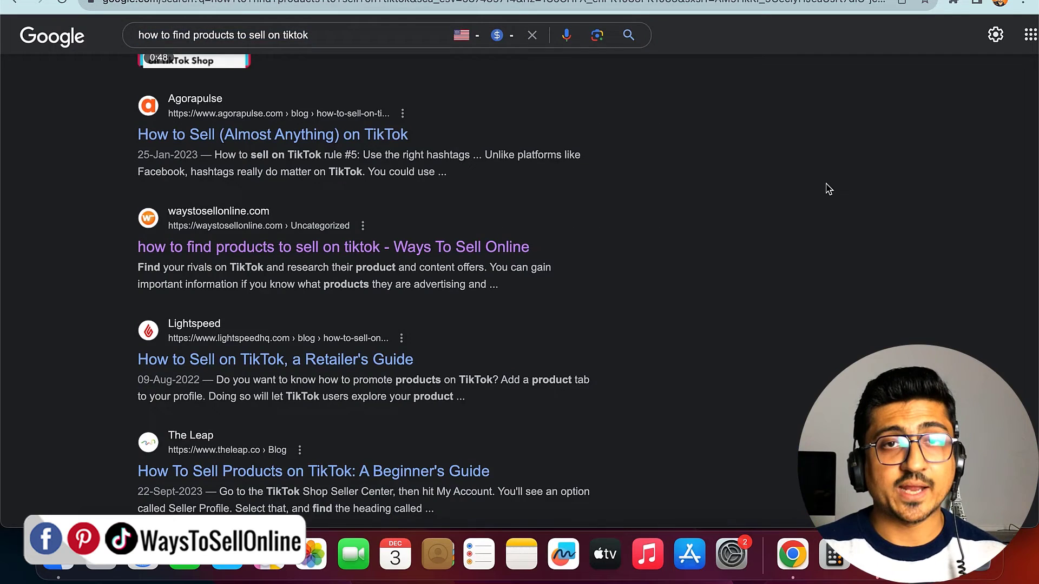
pyautogui.scroll(15, 826, 187)
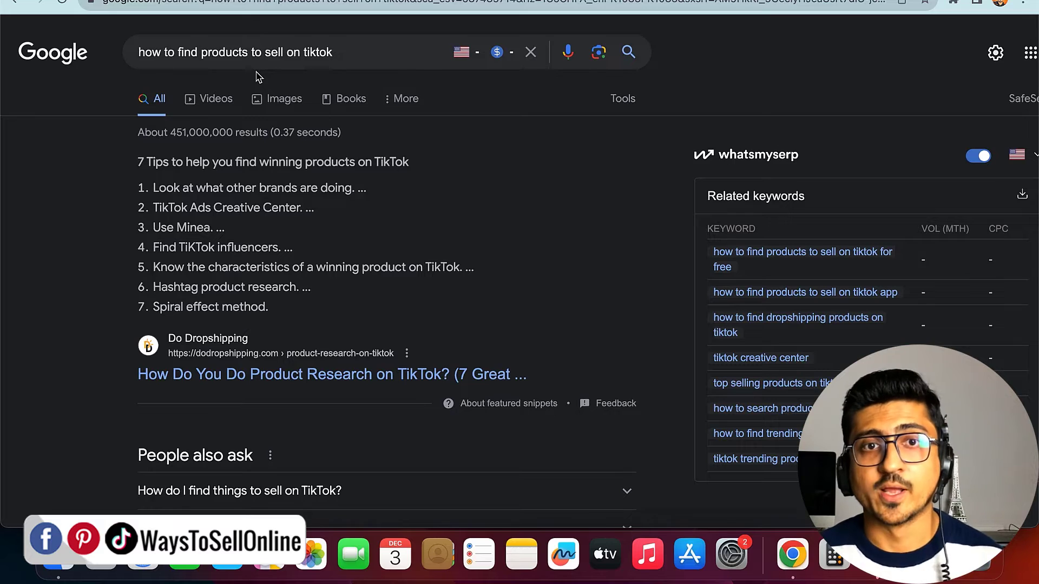
# Scroll down the Google results to the 'Ways To Sell Online' waystosellonline.com listing
pyautogui.scroll(-7, 78, 335)
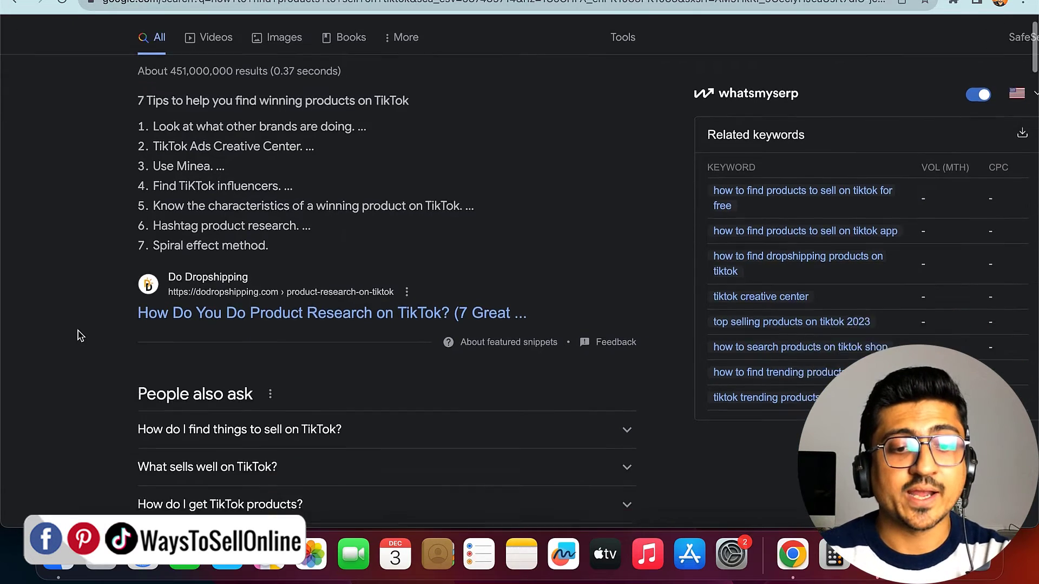
pyautogui.scroll(-8, 79, 336)
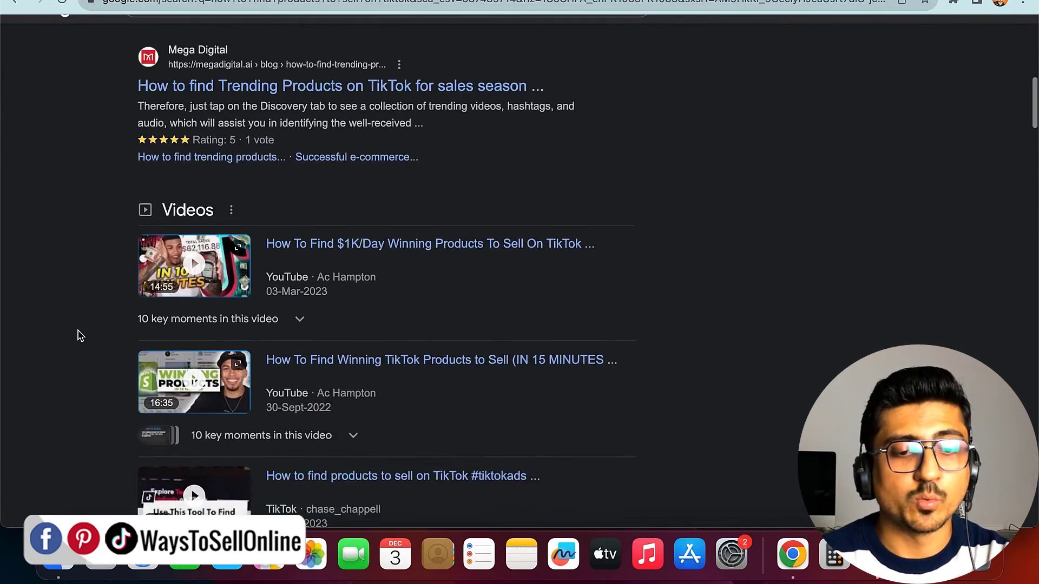
pyautogui.scroll(-10, 78, 336)
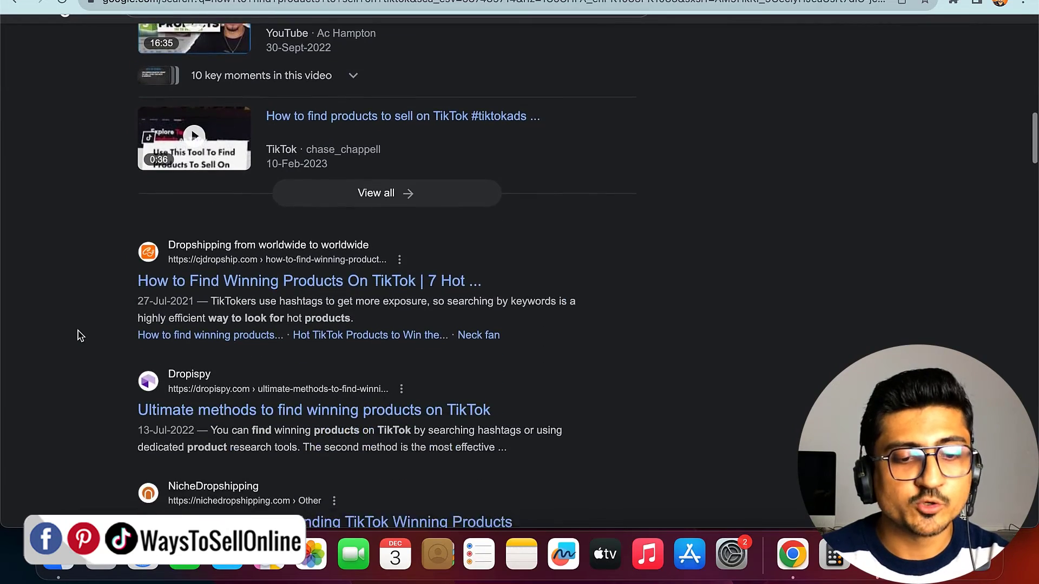
pyautogui.scroll(-9, 79, 336)
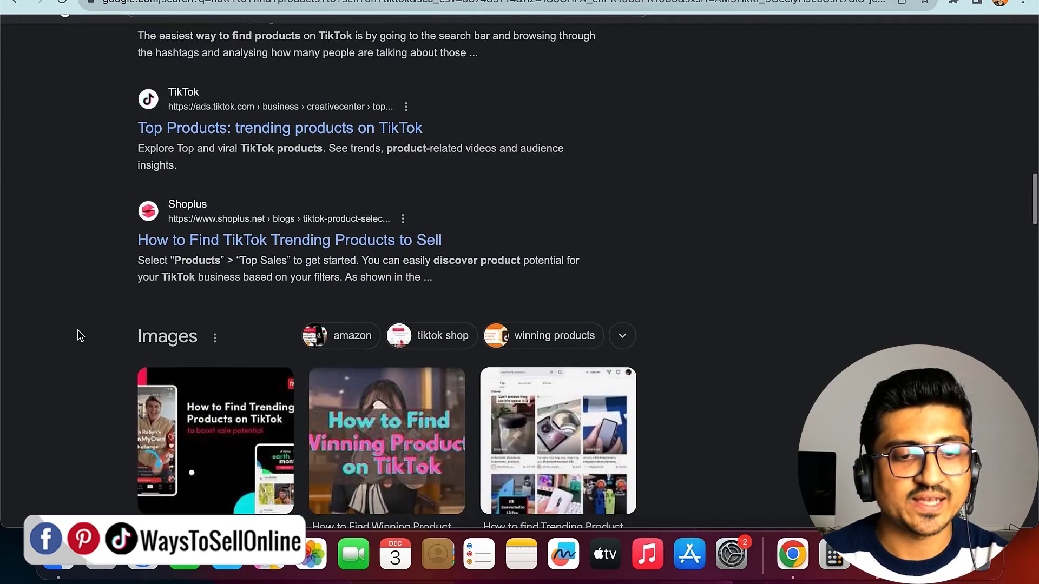
pyautogui.scroll(-5, 79, 335)
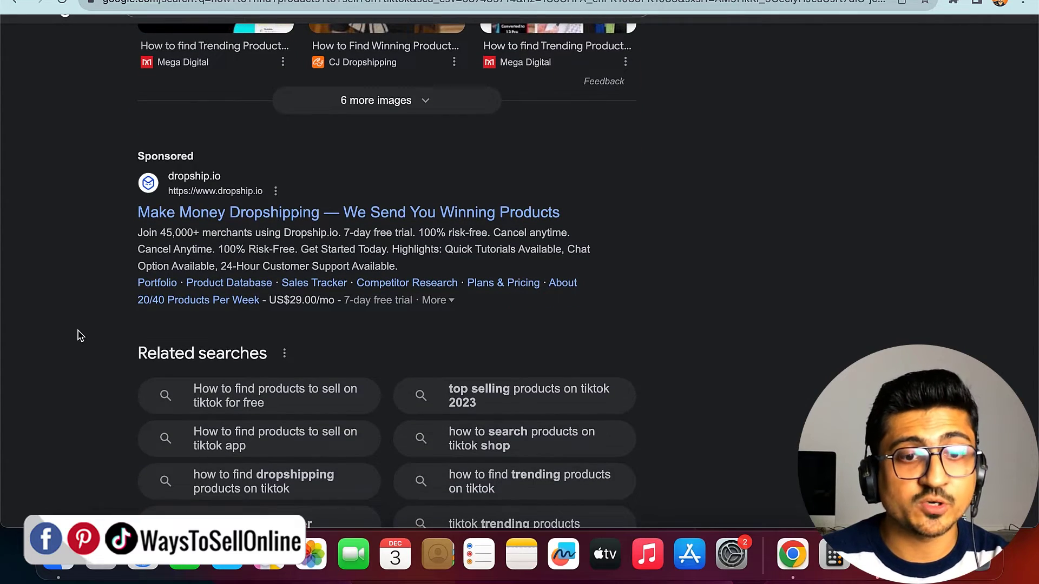
pyautogui.scroll(-10, 78, 336)
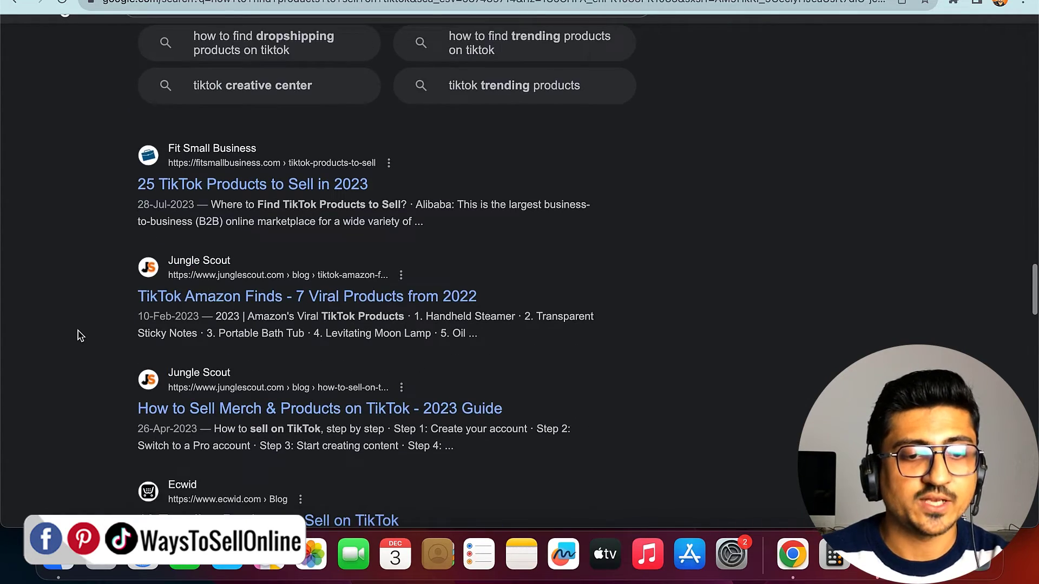
pyautogui.scroll(-10, 79, 336)
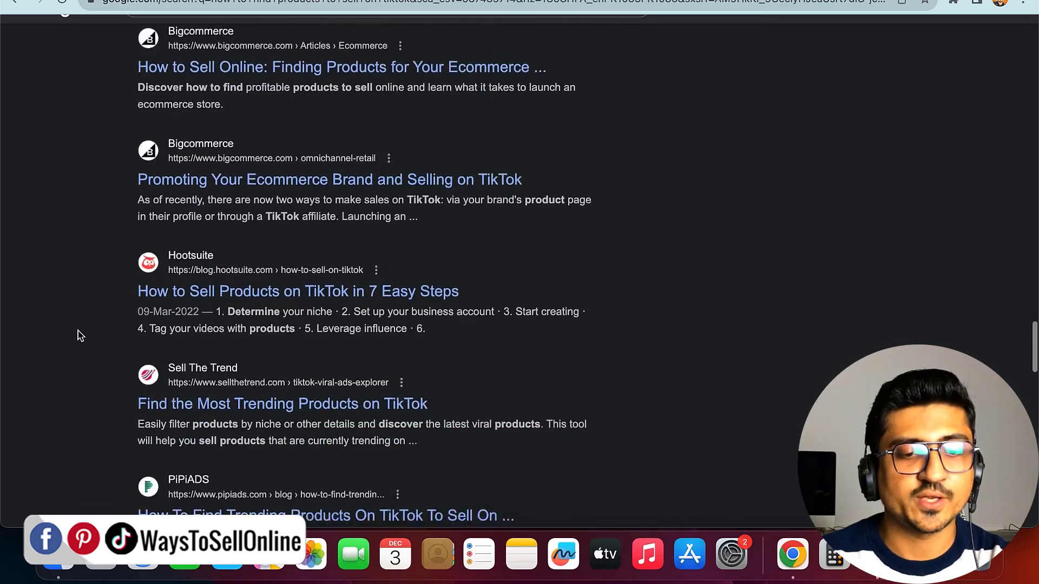
pyautogui.scroll(-7, 78, 336)
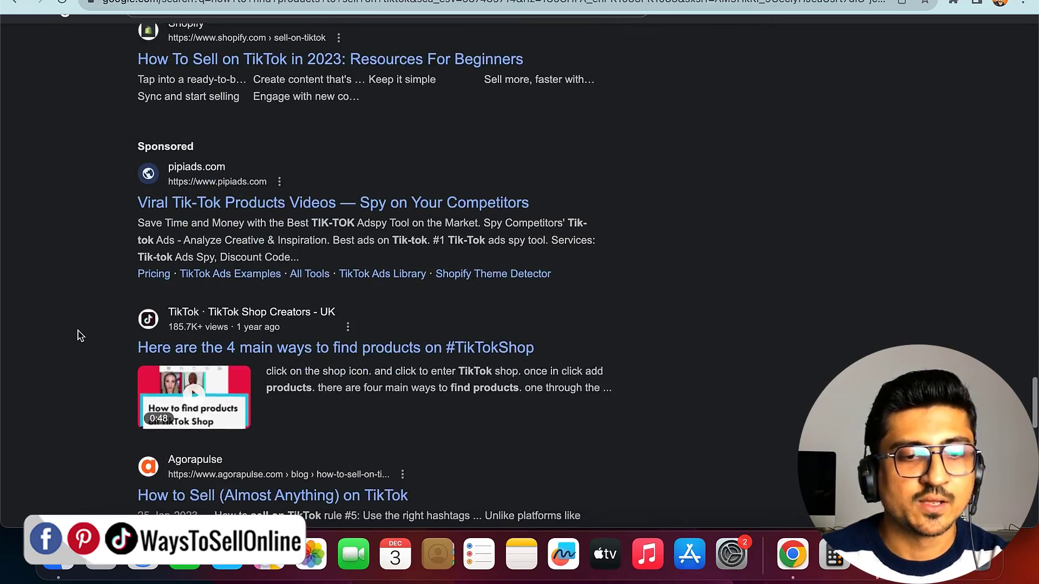
pyautogui.scroll(-5, 78, 336)
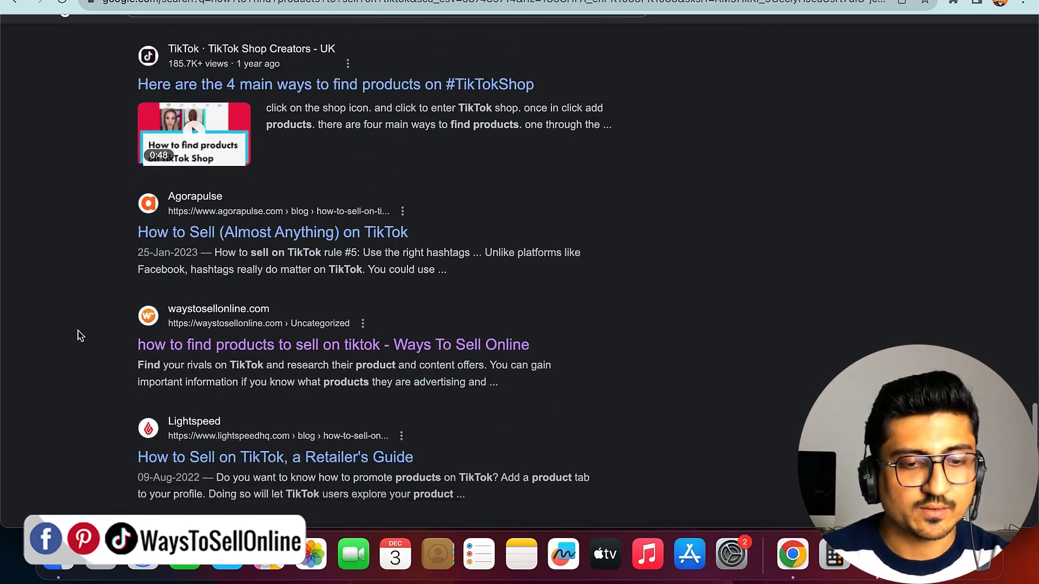